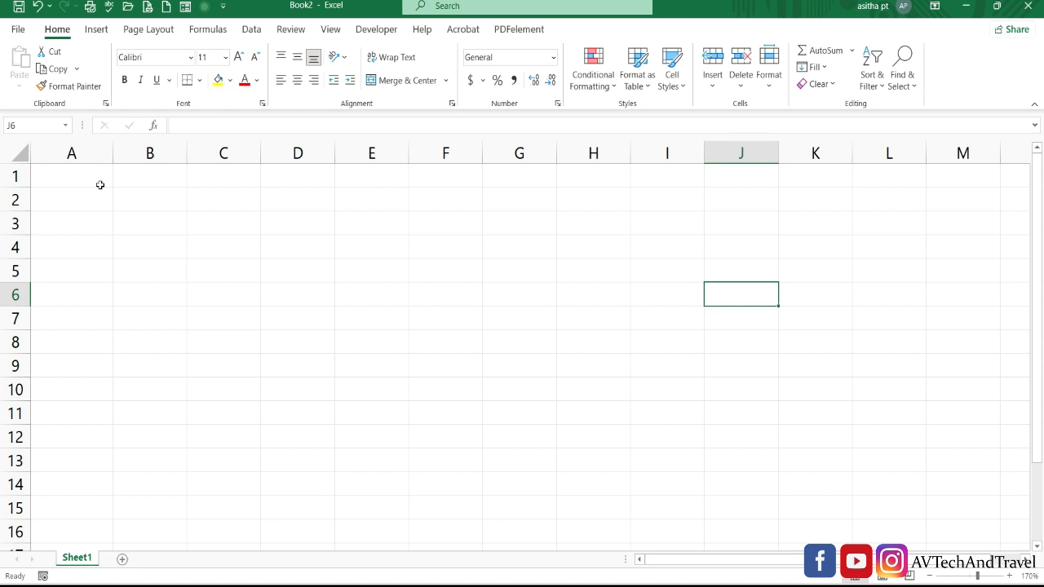
# Enter the title "Monthly Sales" in C1 and merge and center it across A1:I1
pyautogui.click(231, 180)
pyautogui.doubleClick(231, 180)
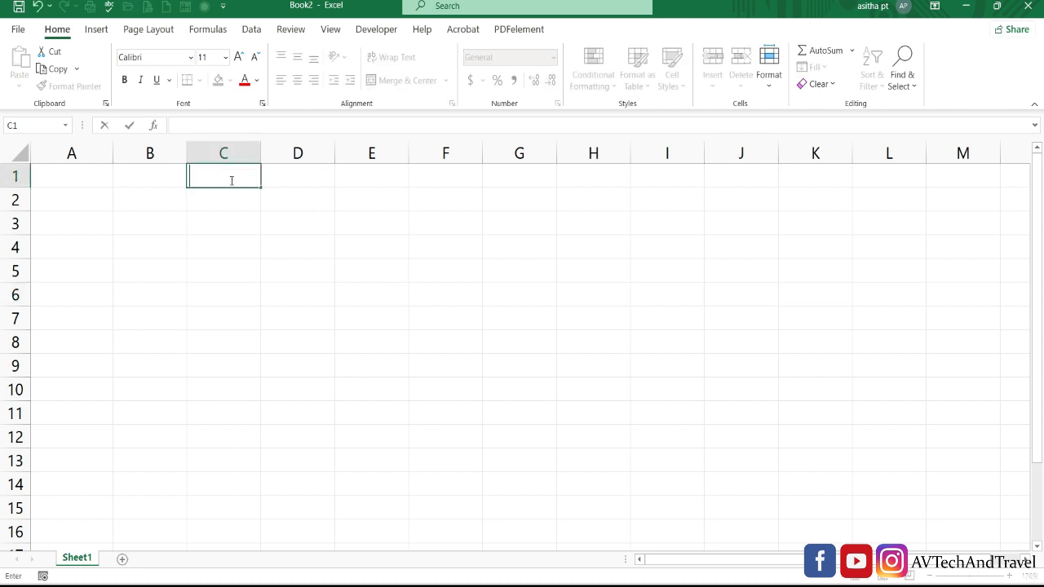
pyautogui.write('Monthly Sales')
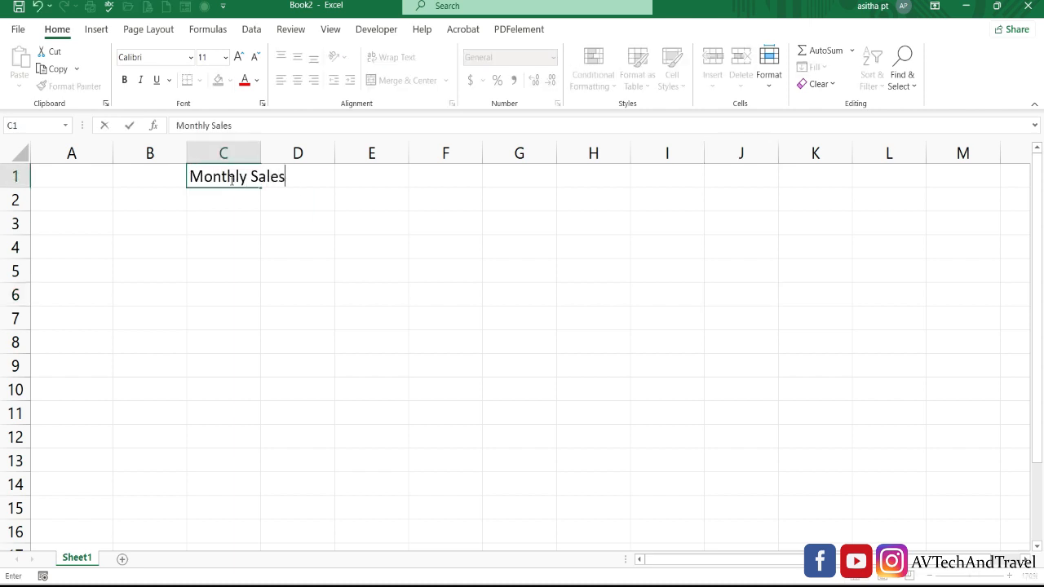
pyautogui.click(371, 271)
pyautogui.moveTo(78, 178); pyautogui.dragTo(641, 161)
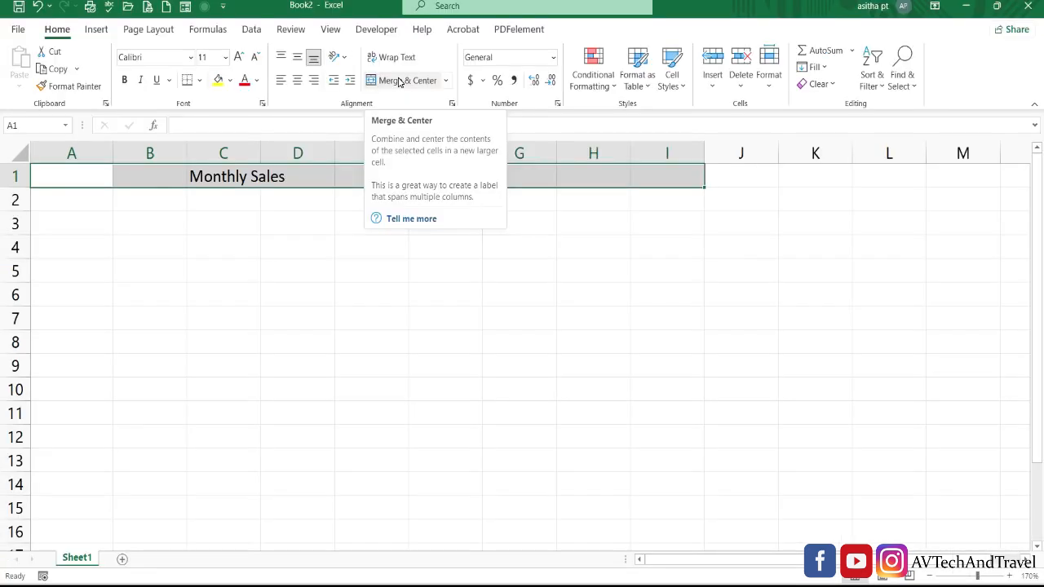
pyautogui.click(400, 81)
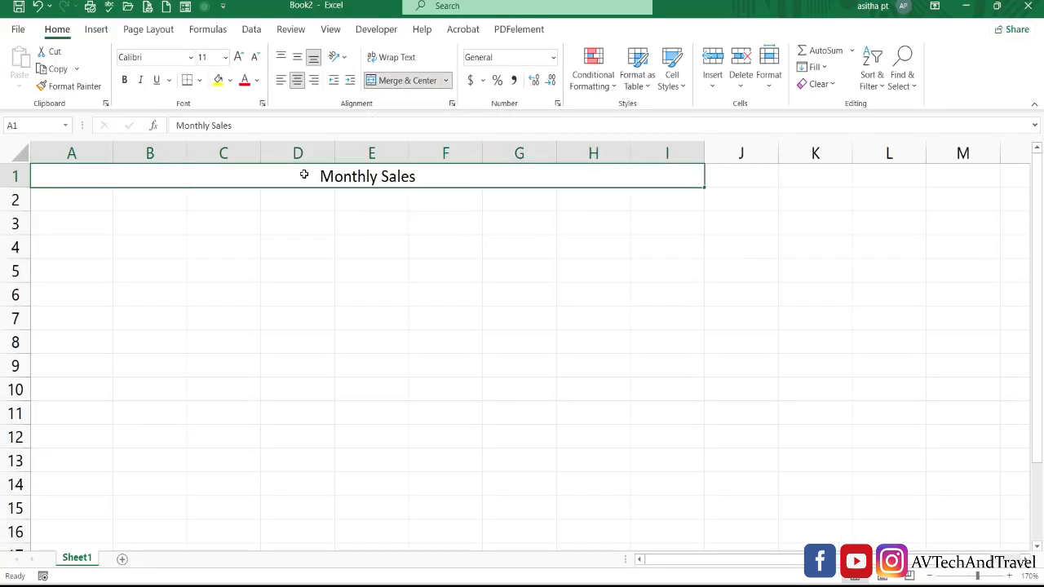
# Make the merged "Monthly Sales" title bold and give it a light blue fill
pyautogui.click(125, 81)
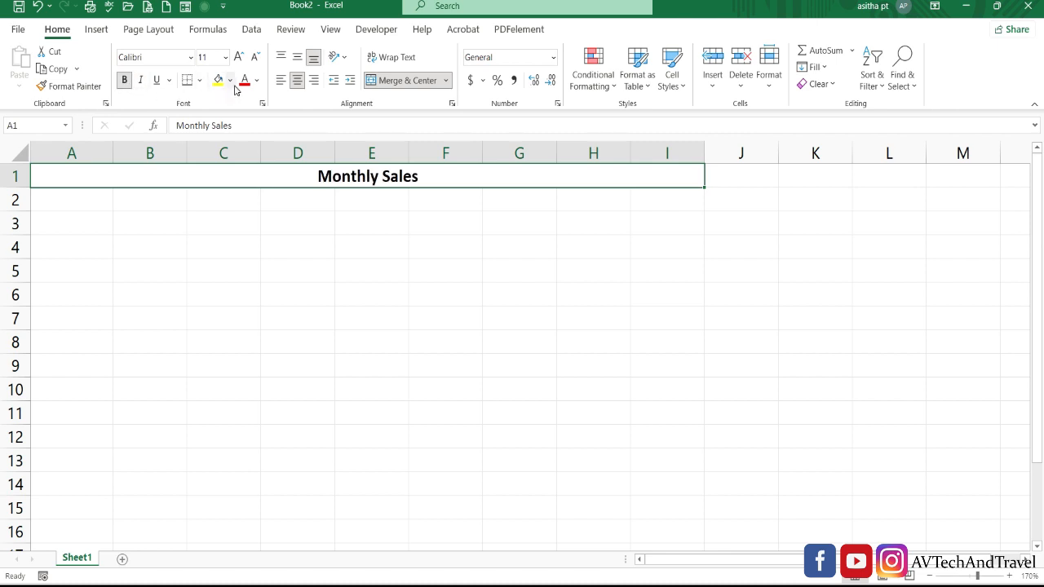
pyautogui.click(231, 81)
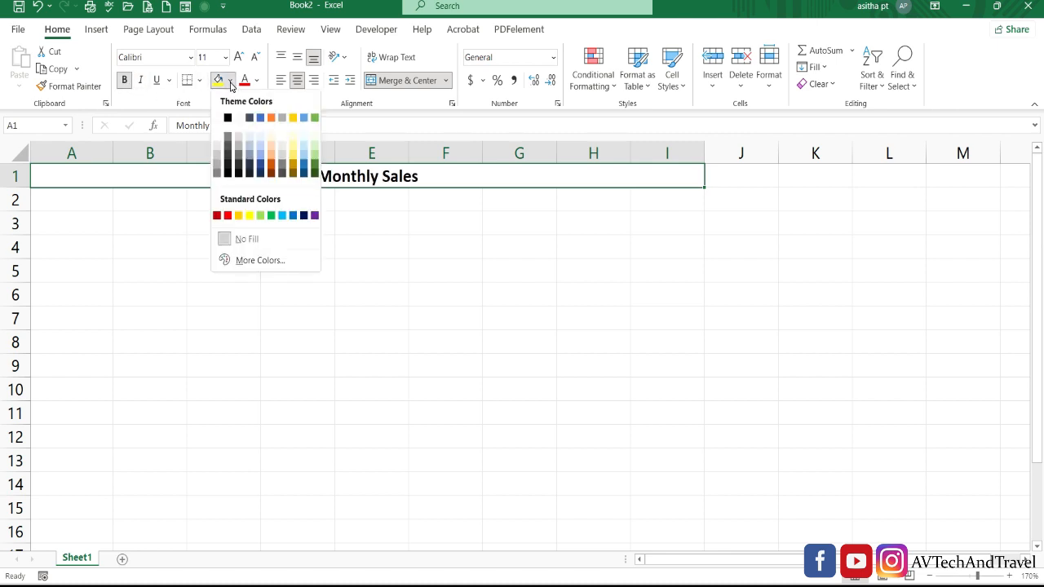
pyautogui.click(260, 143)
# List the products Apples, Banana, Strawberry and Orange in cells A3 to A6
pyautogui.click(84, 222)
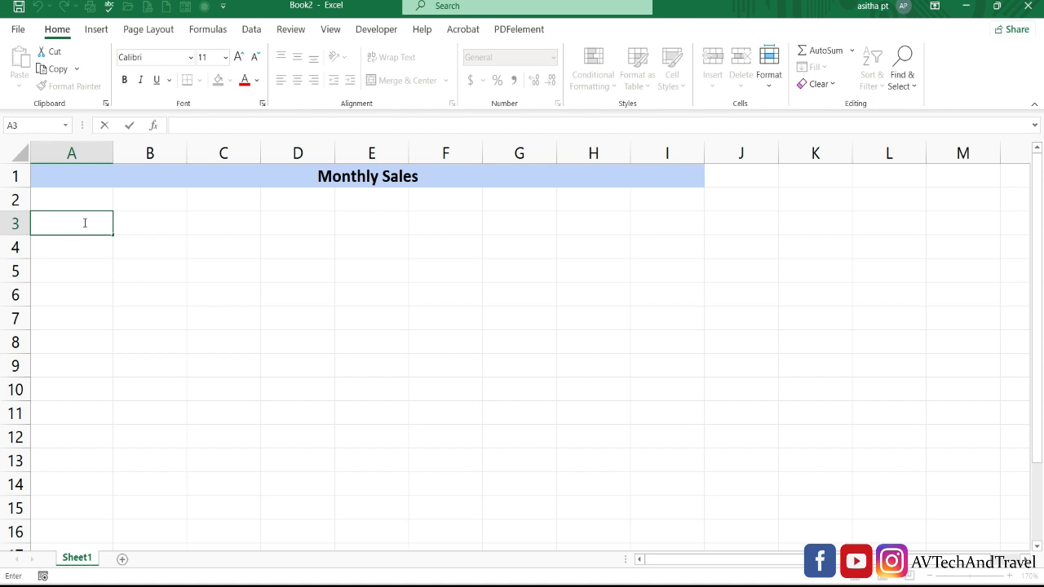
pyautogui.write('Apples')
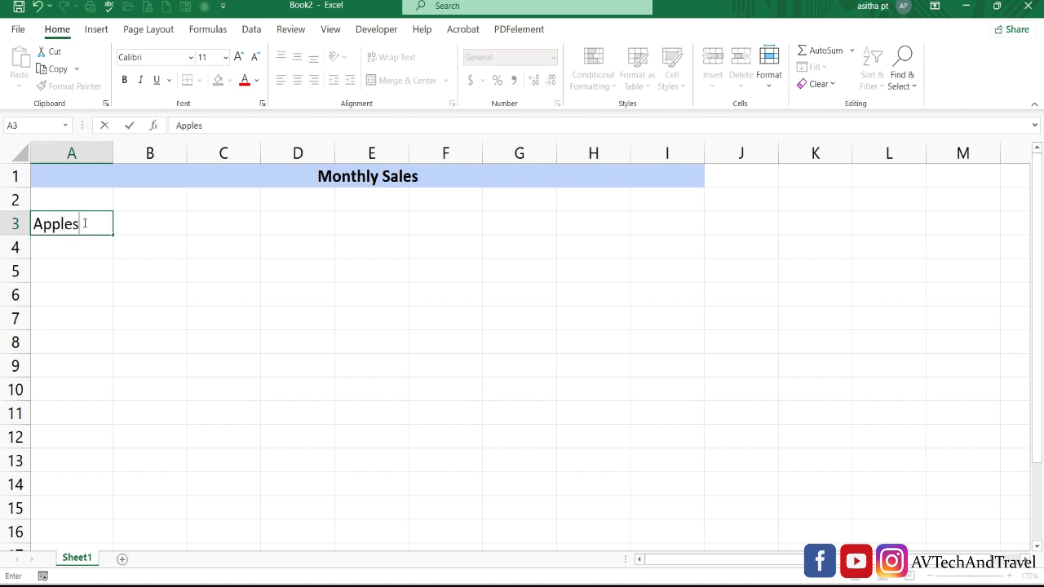
pyautogui.press('Return')
pyautogui.write('Banana')
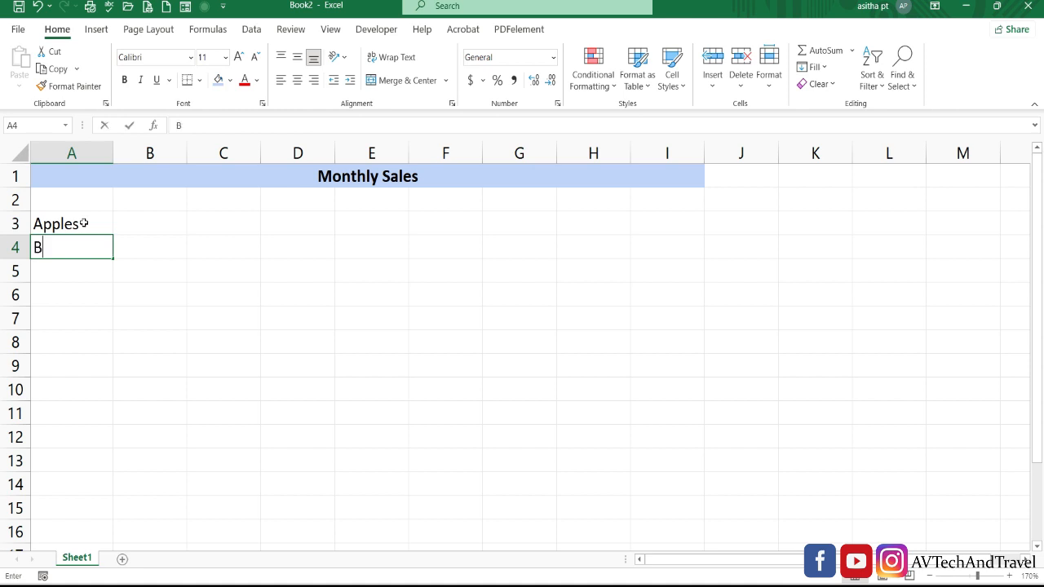
pyautogui.press('Return')
pyautogui.write('Strawberry')
pyautogui.press('Return')
pyautogui.write('Orange')
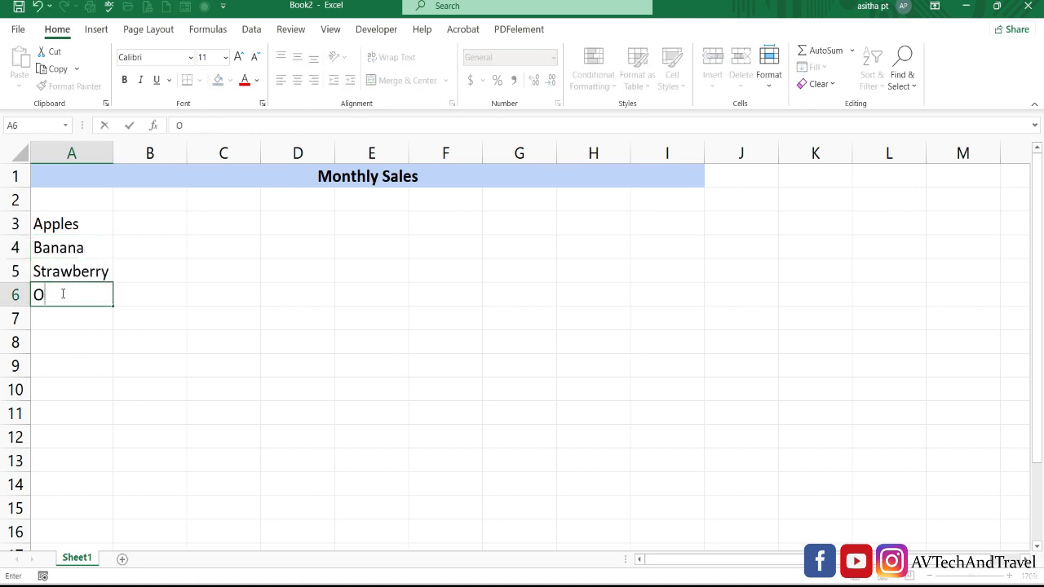
pyautogui.click(207, 359)
# Enter the month headings "Jan" in B2 and "feb" in C2
pyautogui.doubleClick(147, 197)
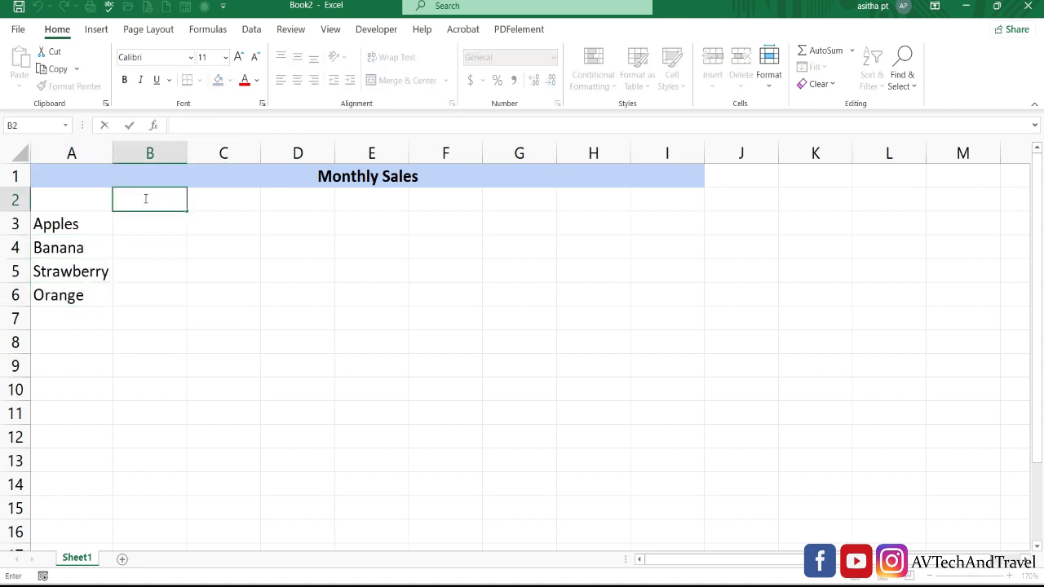
pyautogui.write('Jan')
pyautogui.press('Tab')
pyautogui.write('feb')
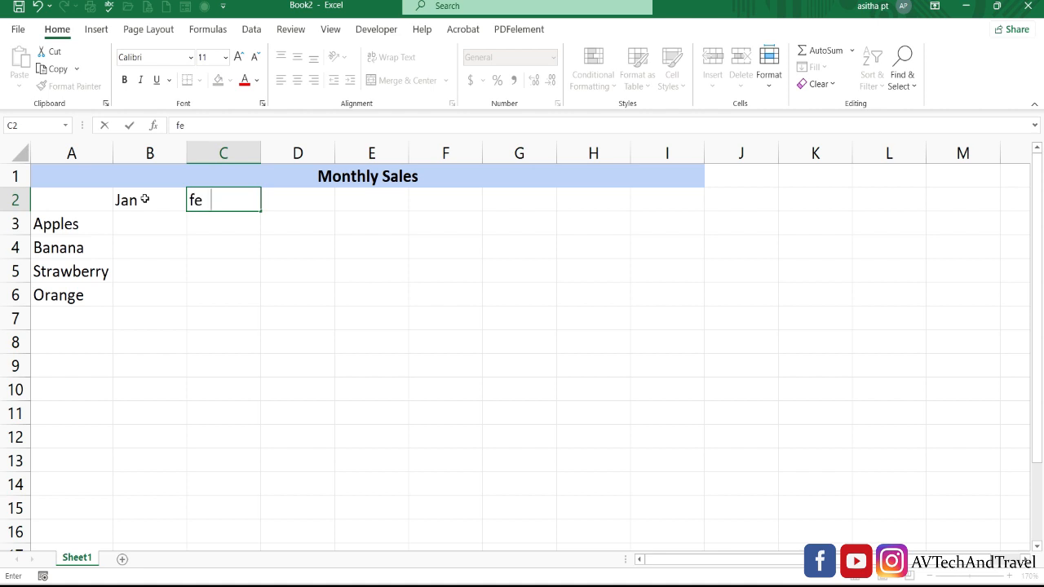
pyautogui.click(274, 271)
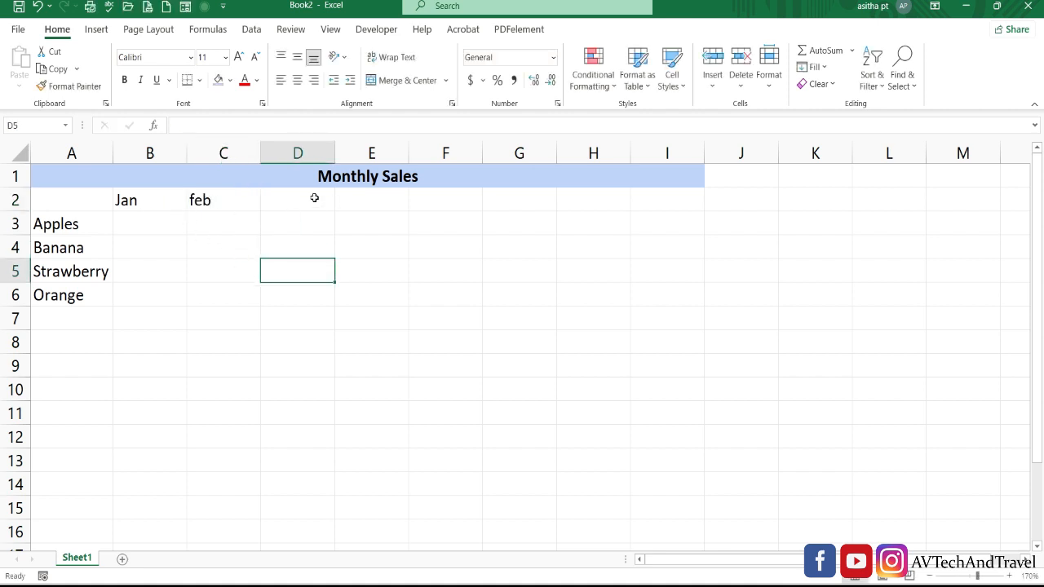
# Extend the month headings from B2:C2 as a series across row 2 through Aug in I2
pyautogui.click(149, 196)
pyautogui.moveTo(149, 195); pyautogui.dragTo(229, 204)
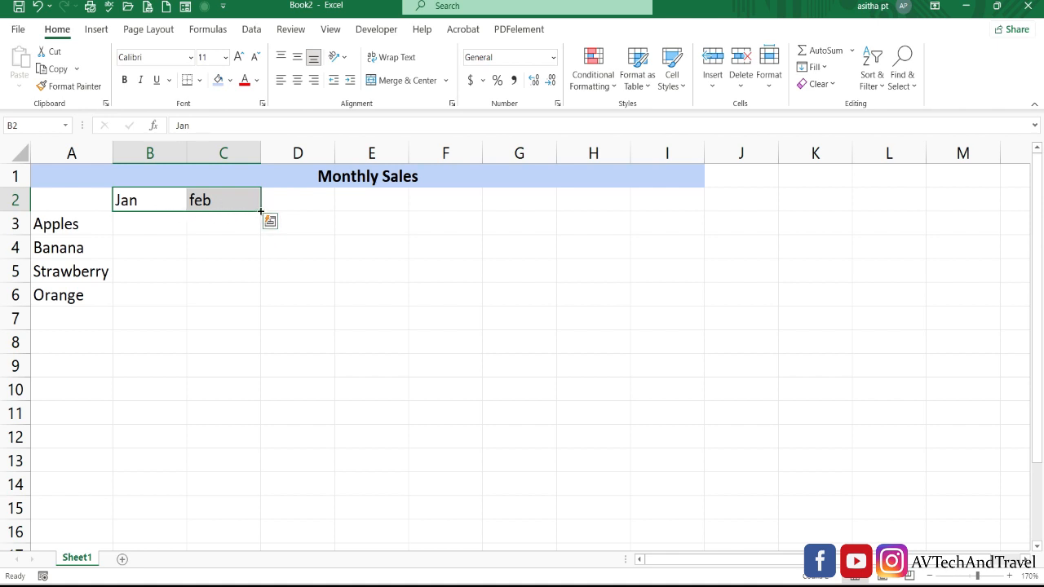
pyautogui.moveTo(261, 211); pyautogui.dragTo(709, 219)
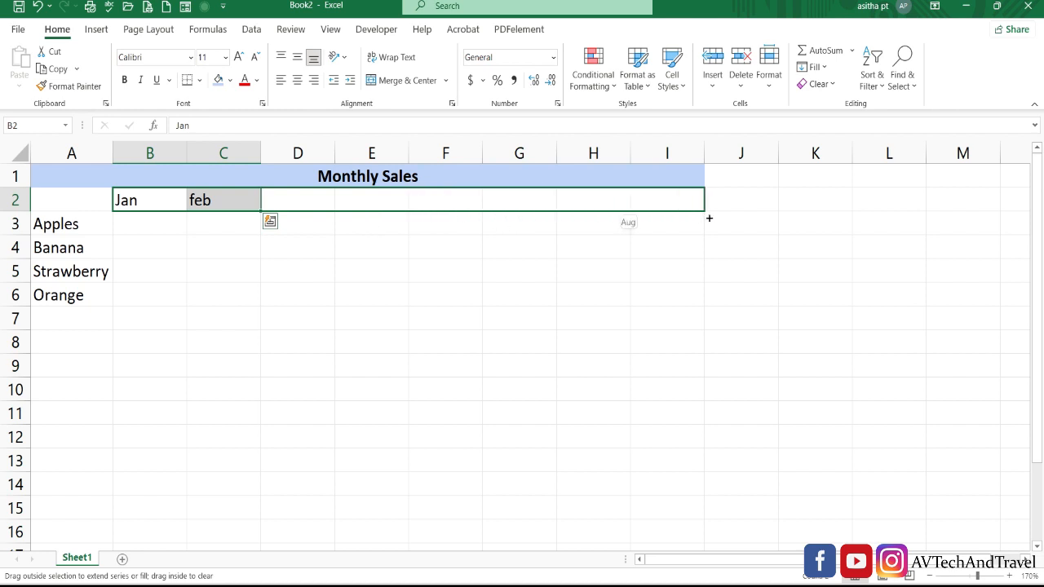
pyautogui.moveTo(709, 219); pyautogui.dragTo(726, 185)
pyautogui.moveTo(726, 186); pyautogui.dragTo(725, 185)
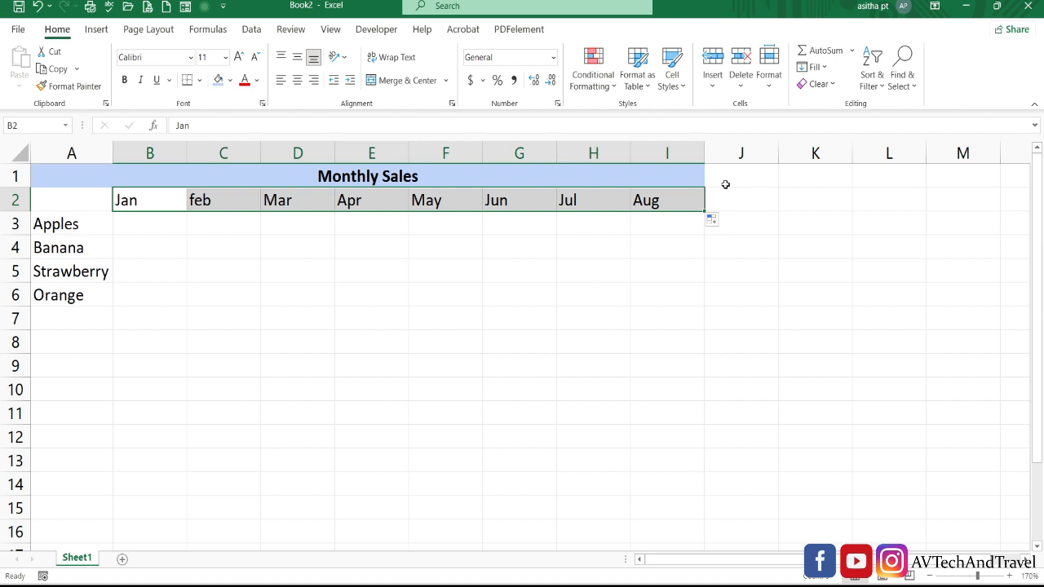
pyautogui.click(756, 253)
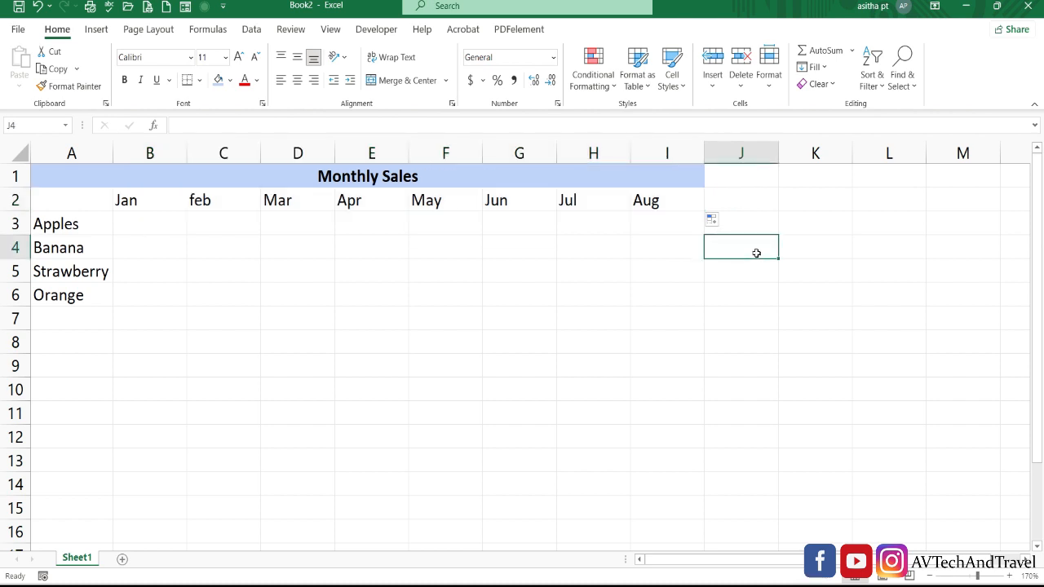
# Fill the whole range B3:I6 with the formula =RANDBETWEEN(300,900) in a single entry
pyautogui.click(425, 253)
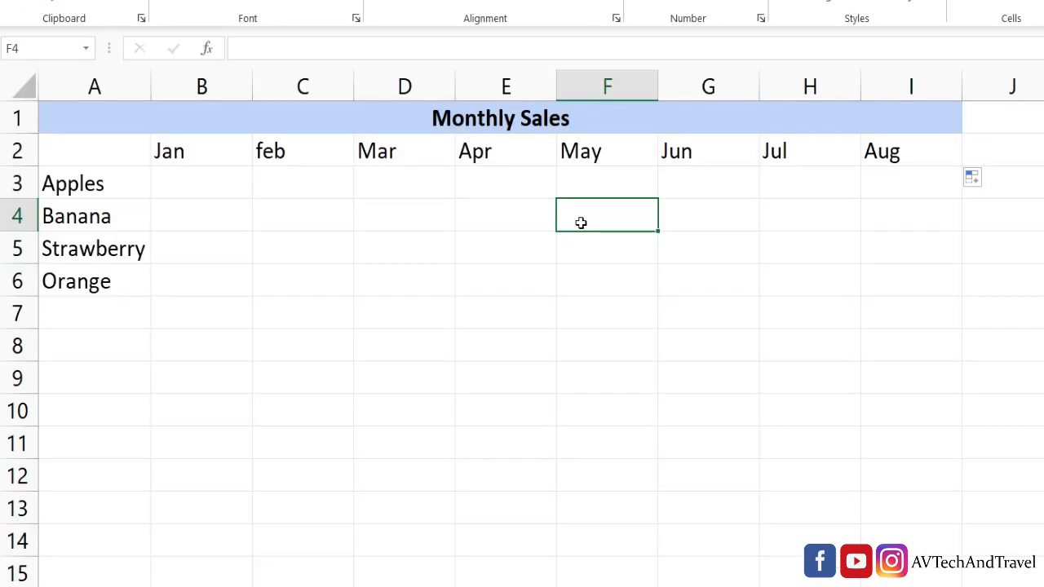
pyautogui.moveTo(182, 180); pyautogui.dragTo(953, 269)
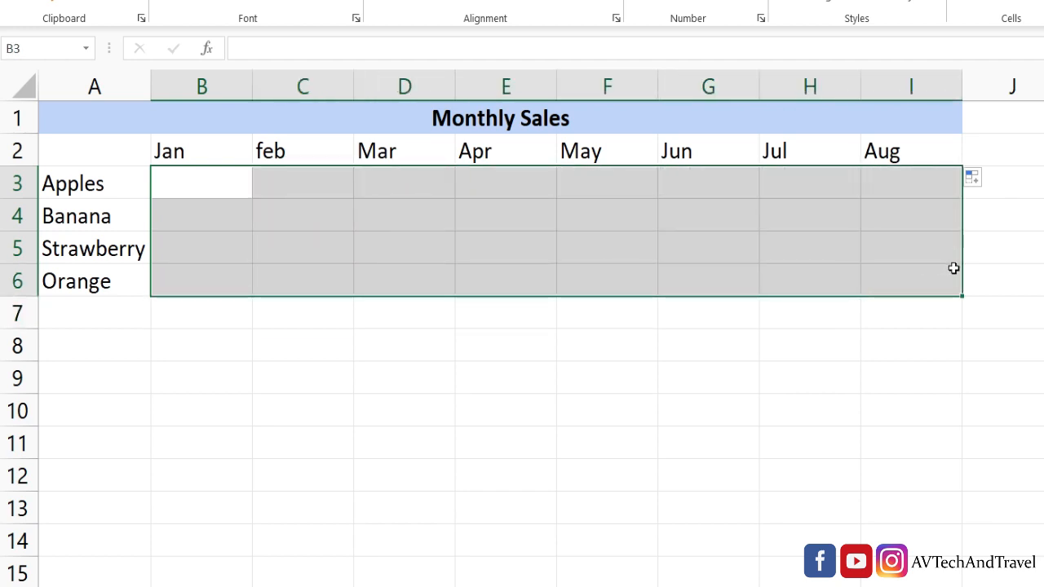
pyautogui.write('=')
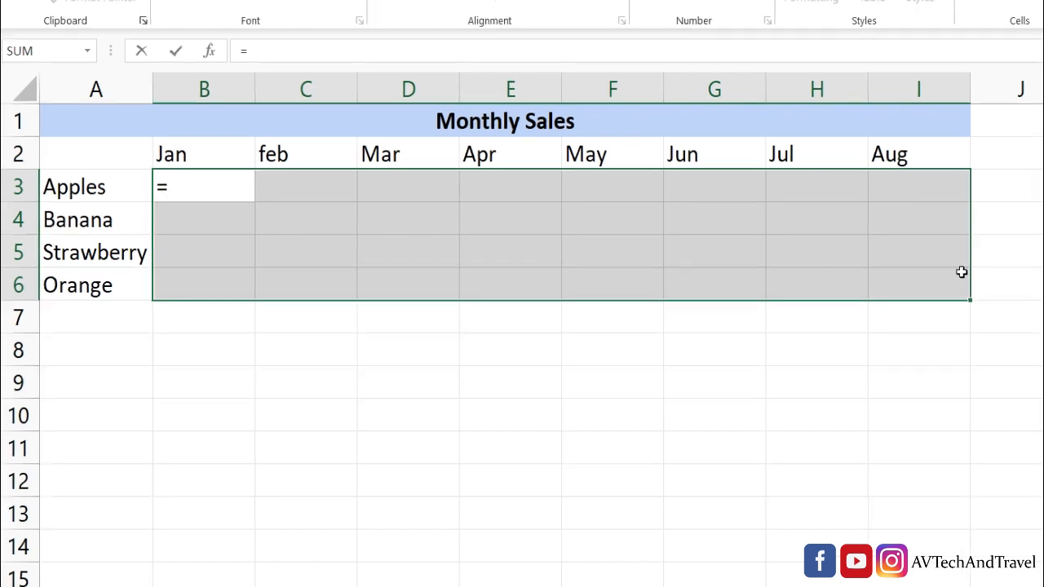
pyautogui.write('rand')
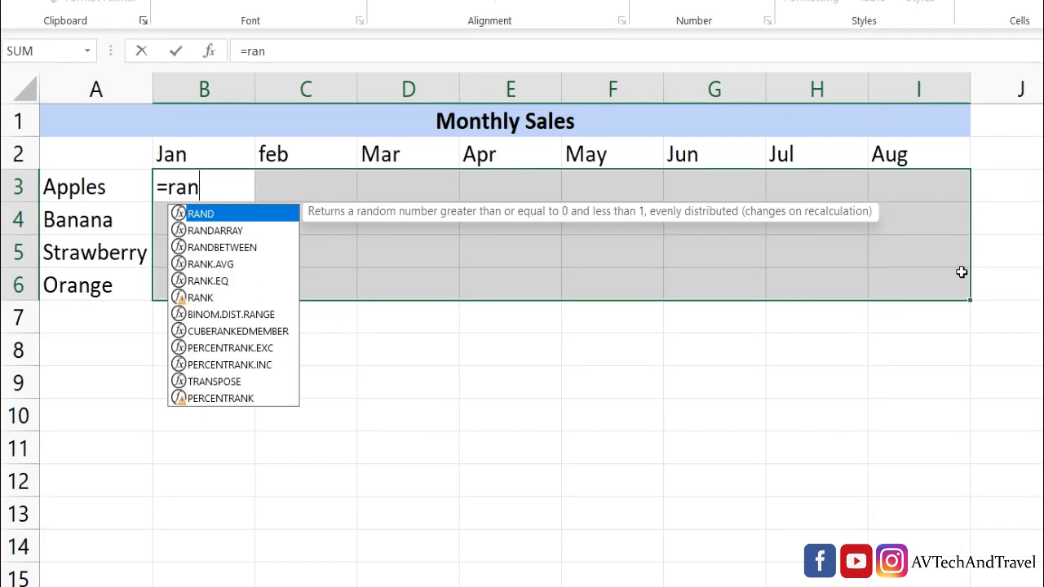
pyautogui.press('Down')
pyautogui.press('Down')
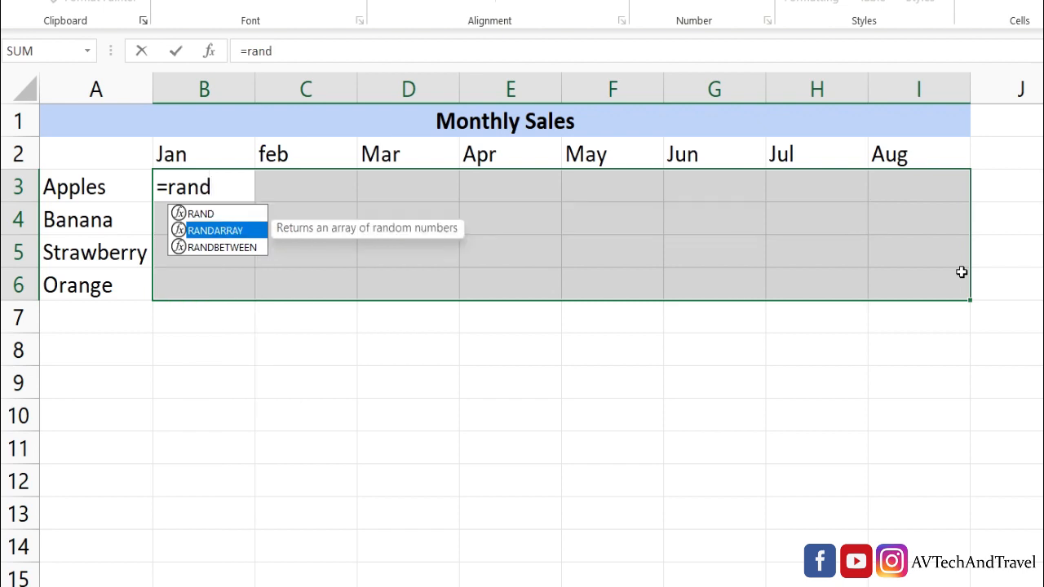
pyautogui.press('Tab')
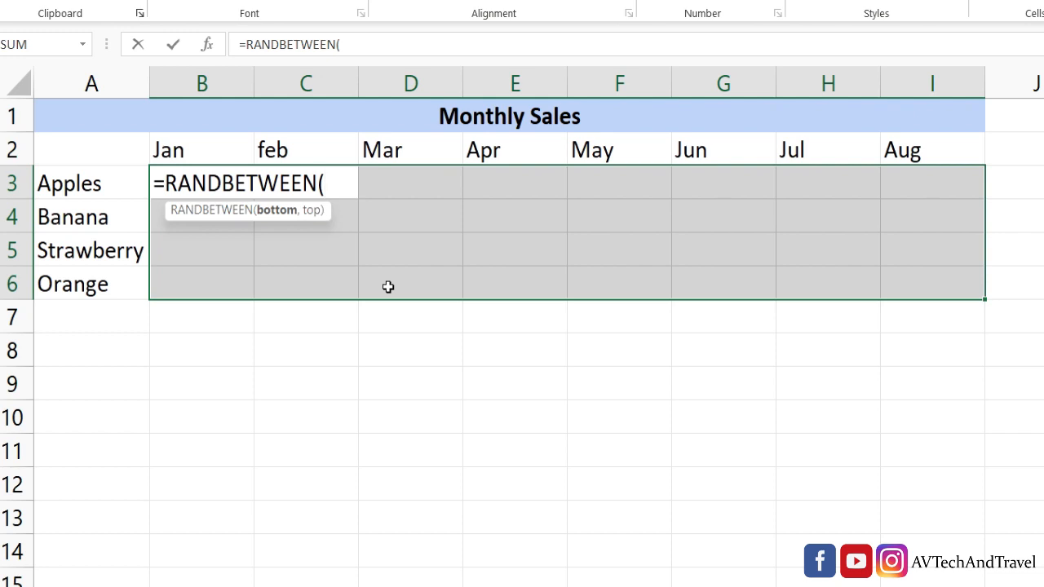
pyautogui.write('300')
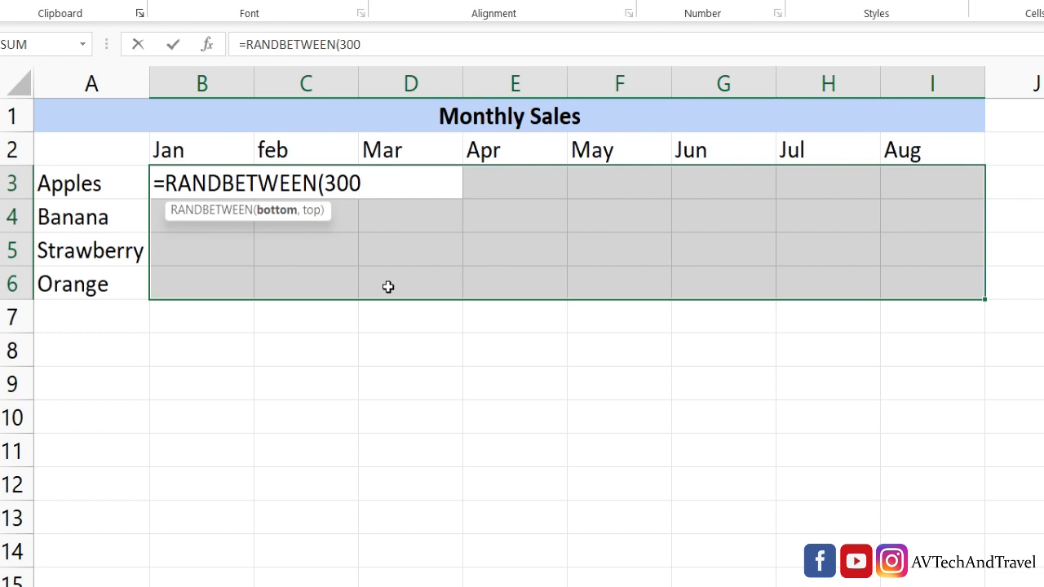
pyautogui.write(',900')
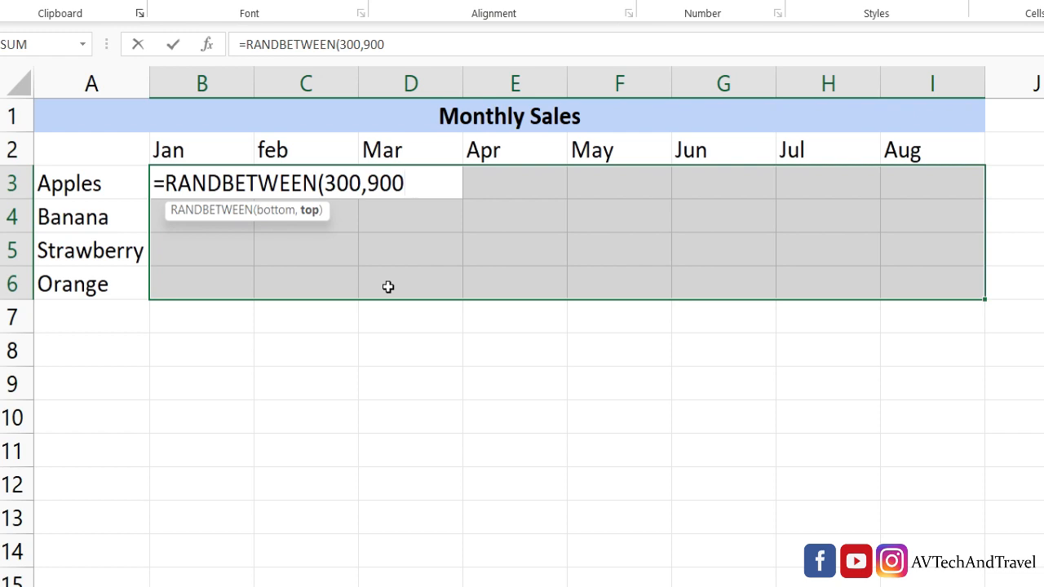
pyautogui.write(')')
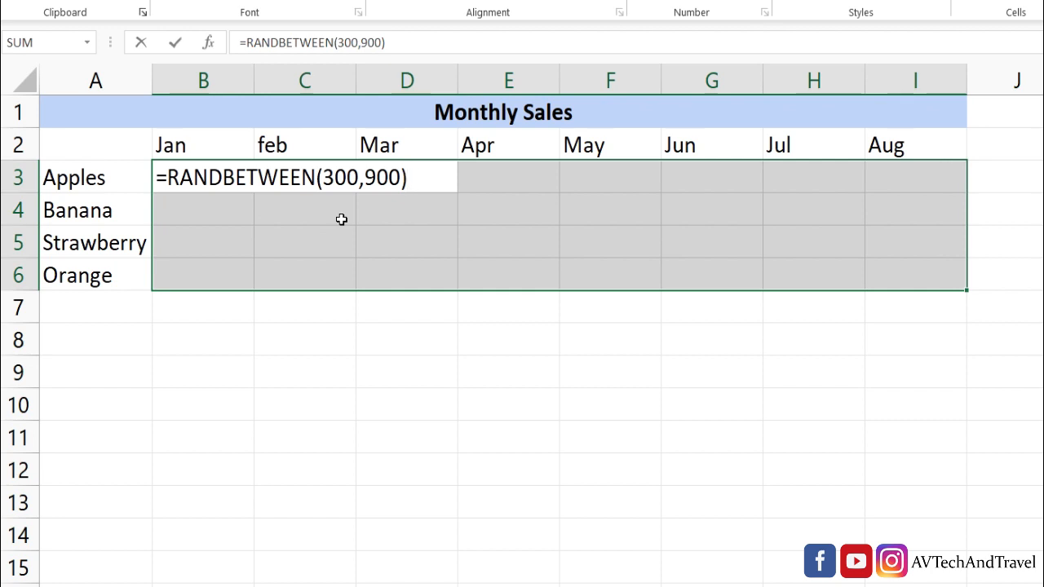
pyautogui.hotkey('ctrl', 'Return')
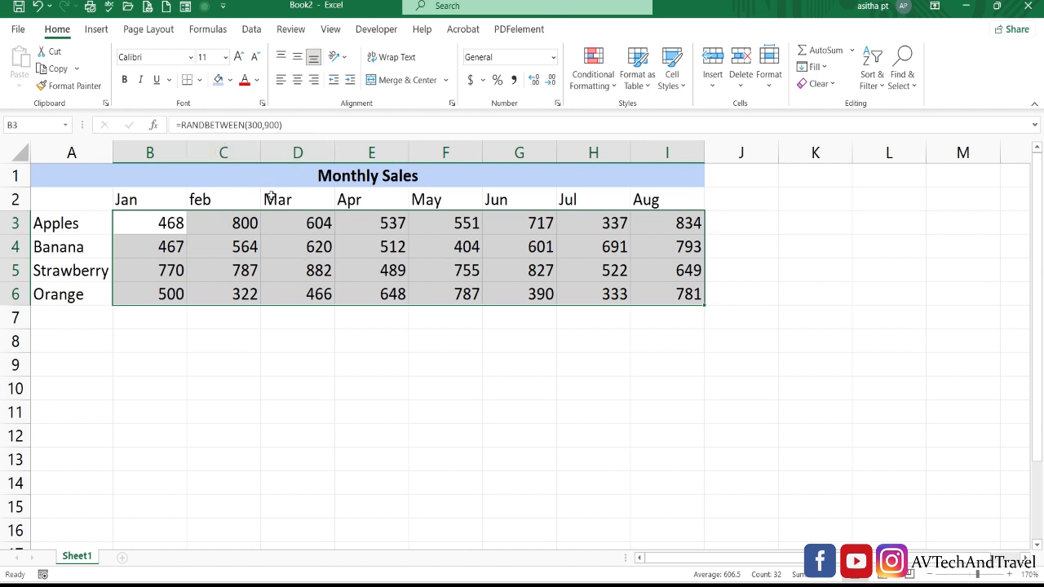
# Replace the formulas in B3:I6 with their plain values by copying and pasting in place, and check the contents of several cells
pyautogui.click(285, 231)
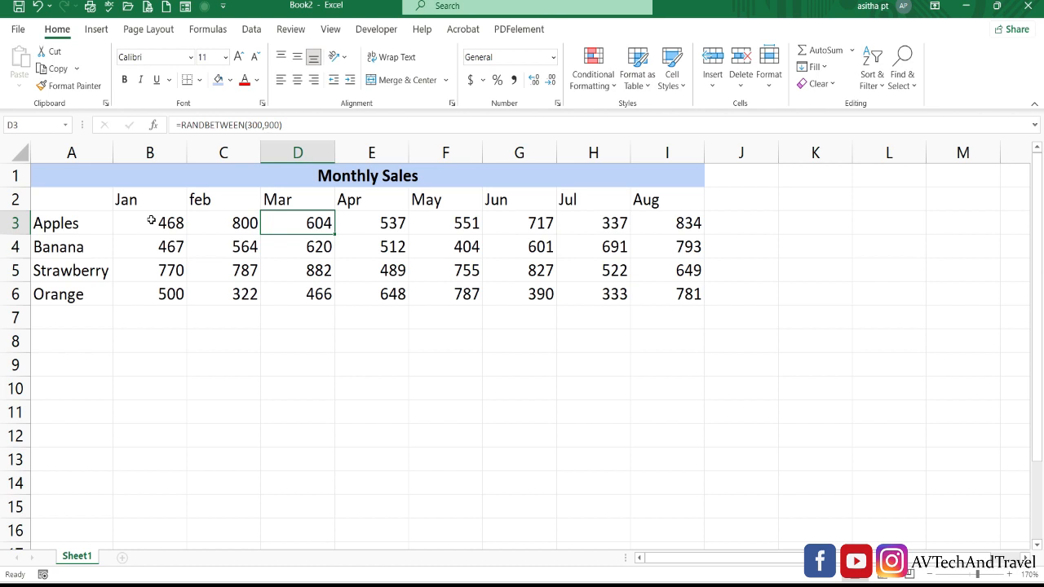
pyautogui.moveTo(150, 221); pyautogui.dragTo(667, 305)
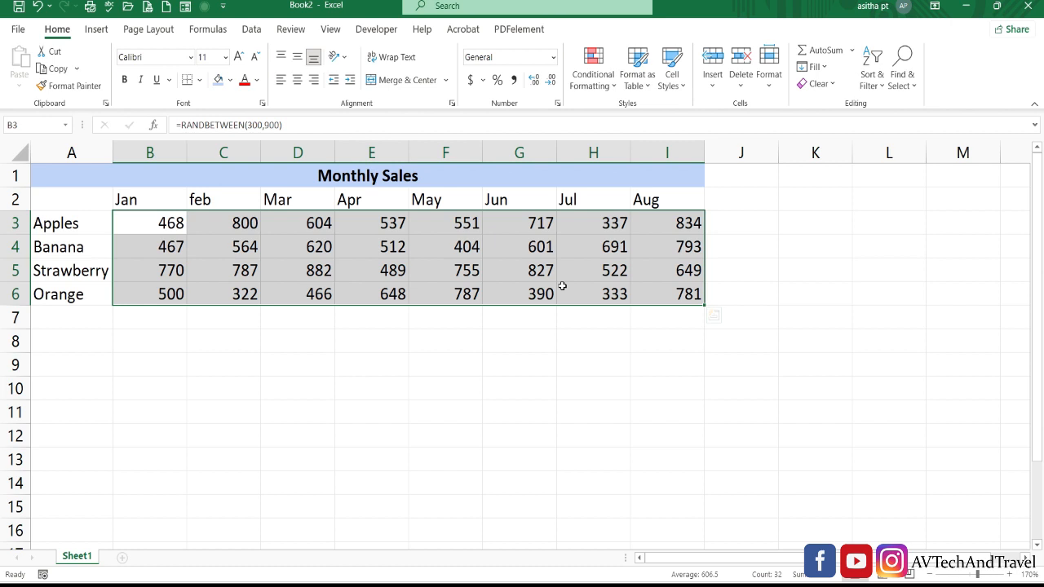
pyautogui.hotkey('ctrl', 'c')
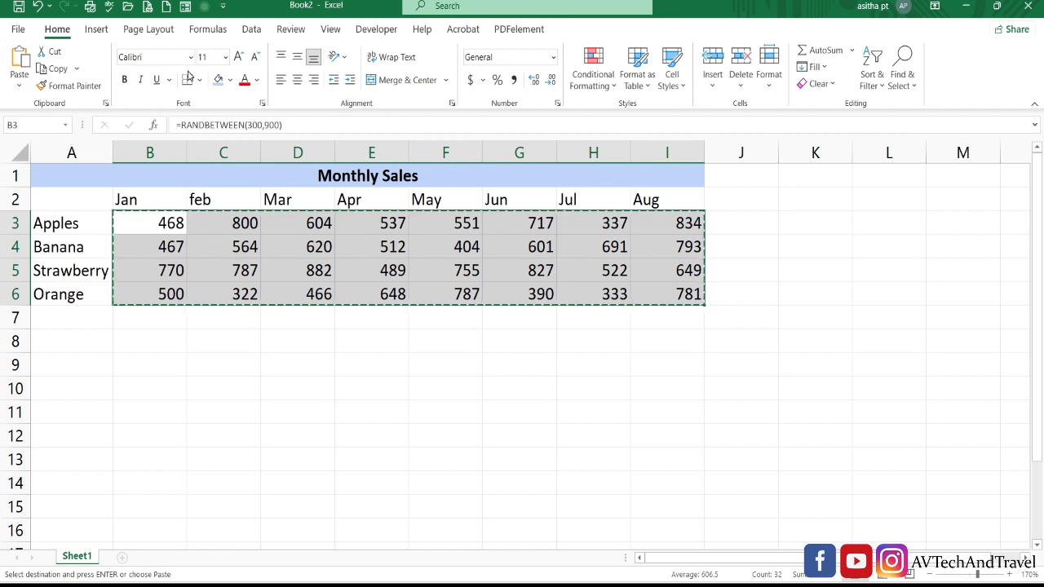
pyautogui.click(20, 88)
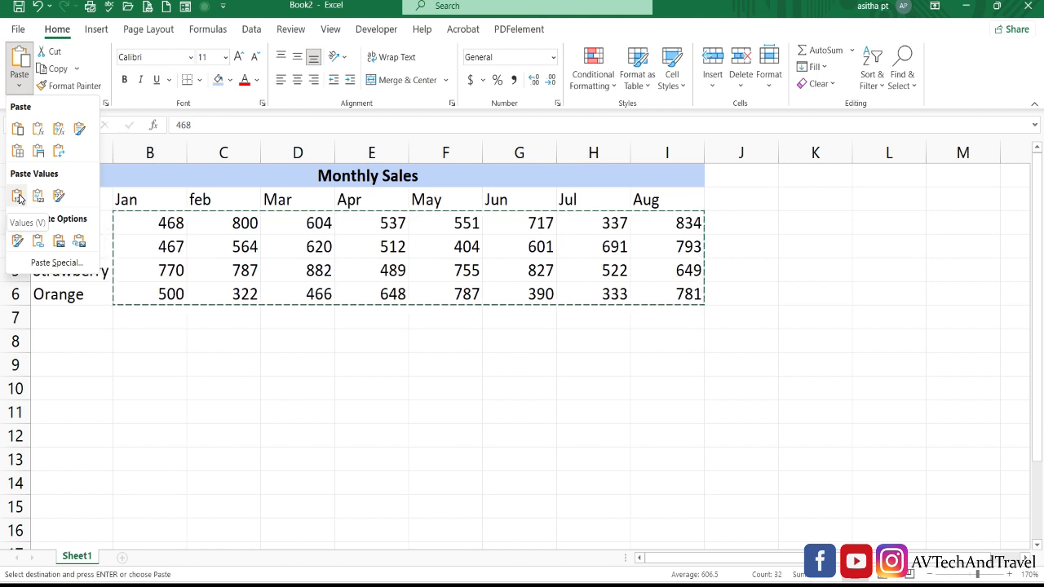
pyautogui.click(18, 198)
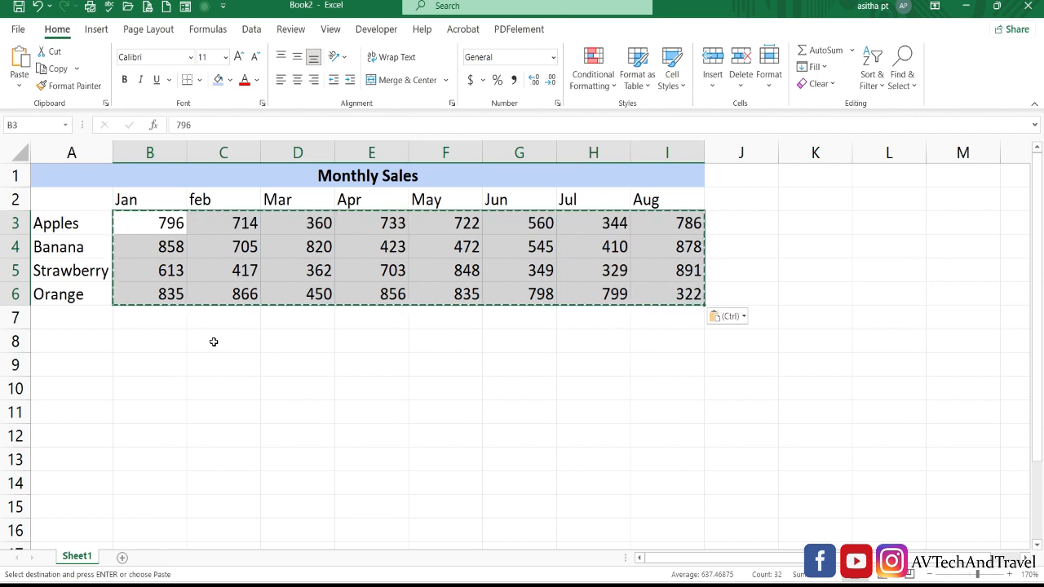
pyautogui.click(214, 341)
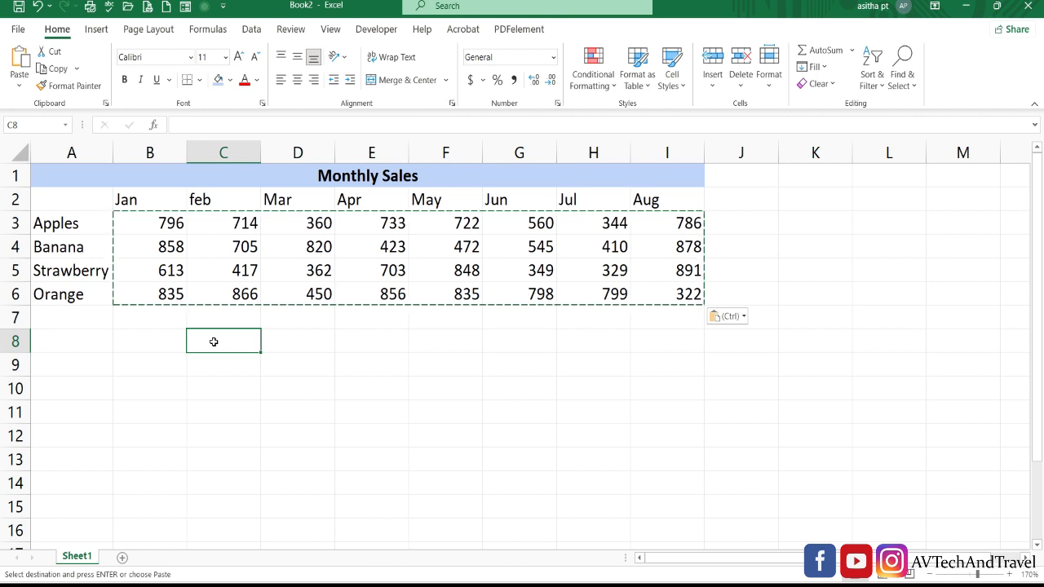
pyautogui.press('Escape')
pyautogui.doubleClick(243, 224)
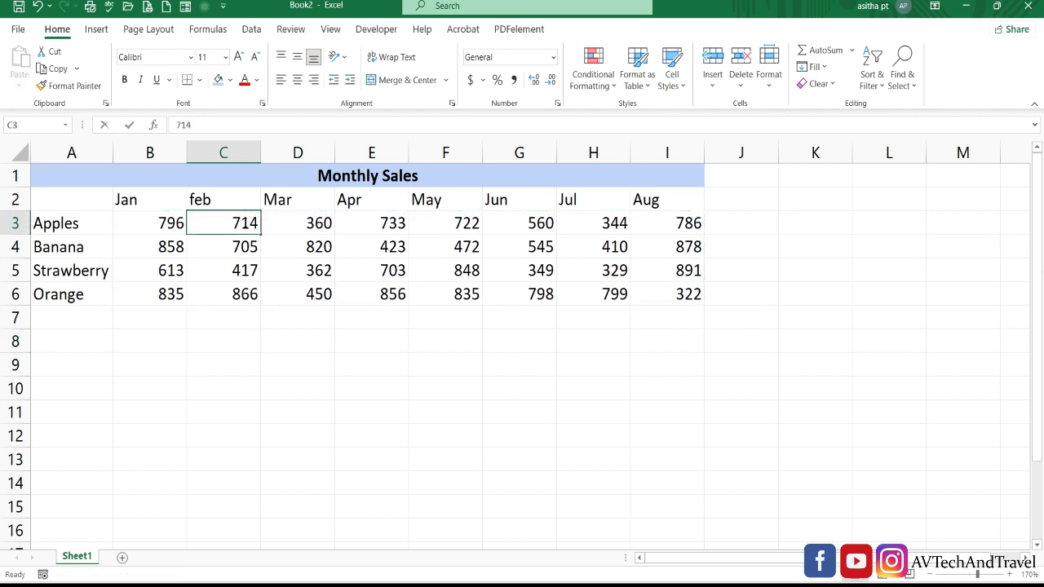
pyautogui.doubleClick(319, 234)
pyautogui.doubleClick(400, 236)
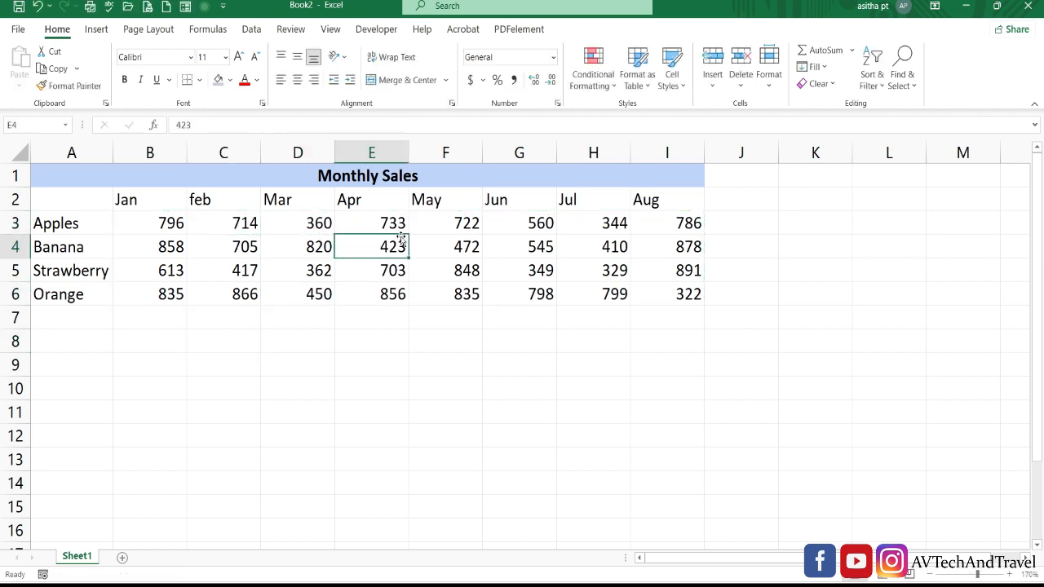